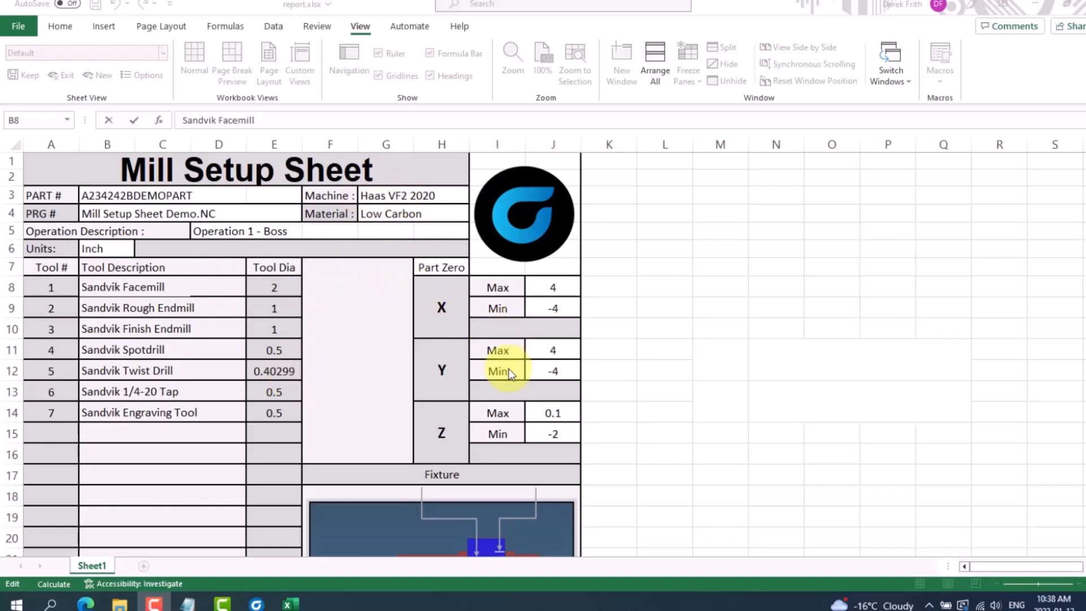
- Look through the completed mill setup sheet report down to the fixture and picture sections
{"action": "scroll", "coordinate": [508, 369], "scroll_direction": "down", "scroll_amount": 5}
{"action": "scroll", "coordinate": [509, 371], "scroll_direction": "down", "scroll_amount": 3}
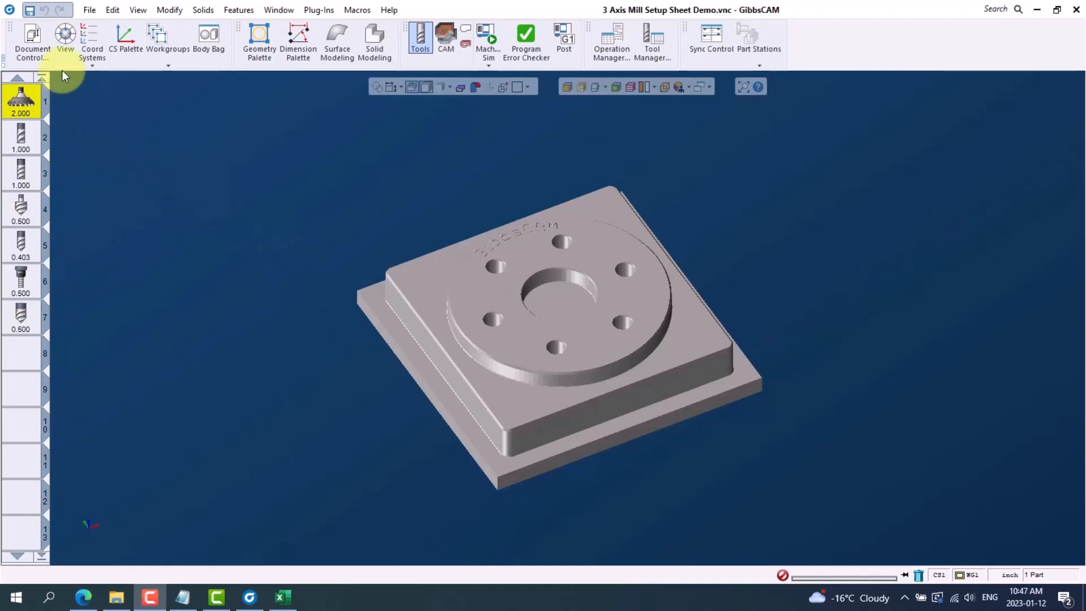
- In GibbsCAM, review the part's document settings and comments, and the definition of milling tool 1
{"action": "left_click", "coordinate": [37, 41]}
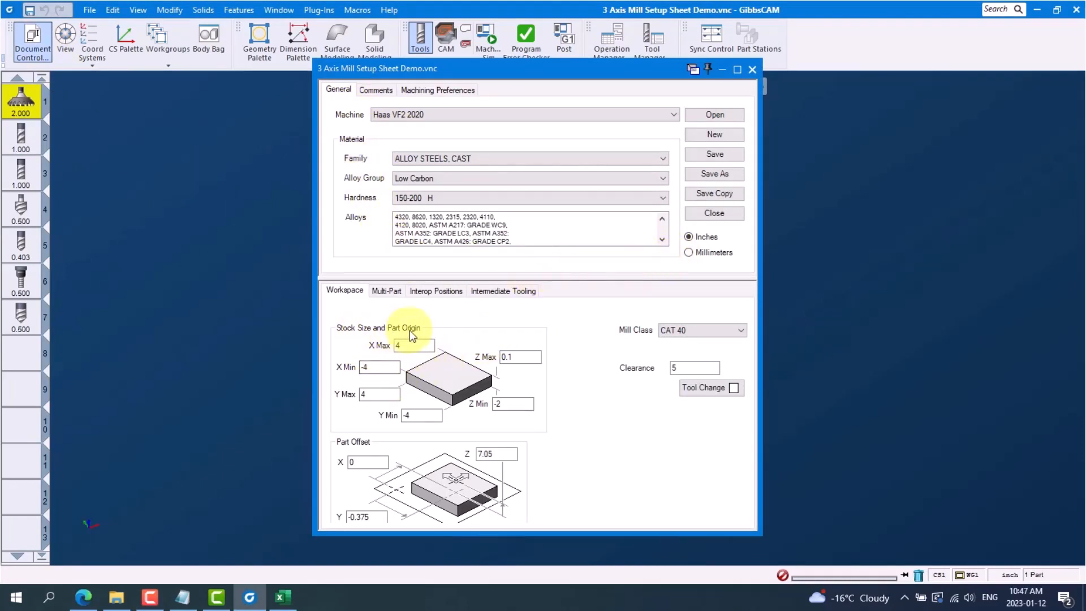
{"action": "left_click", "coordinate": [376, 91]}
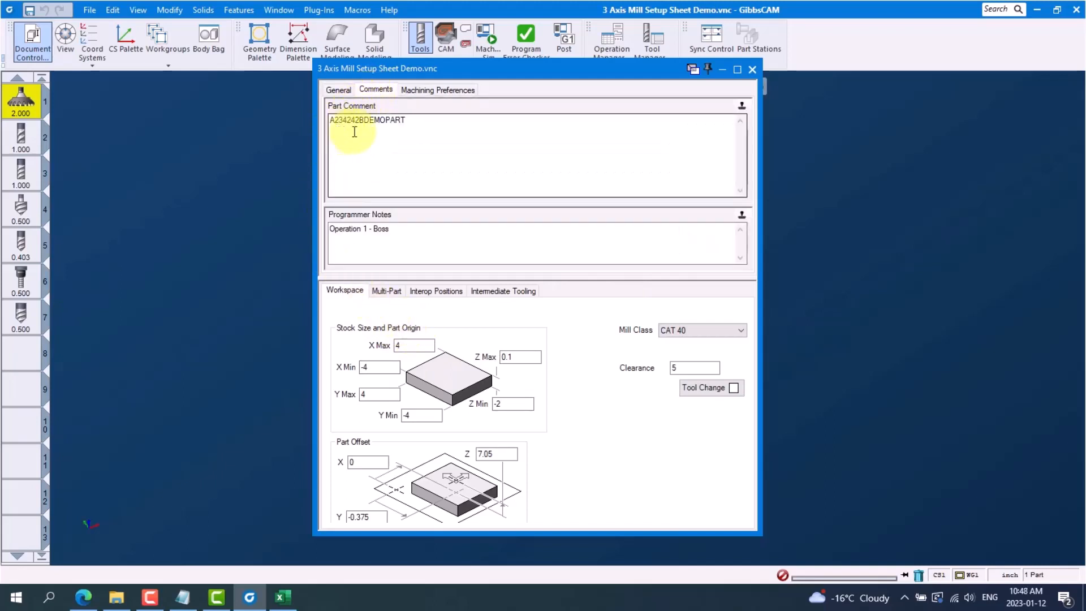
{"action": "left_click", "coordinate": [342, 233]}
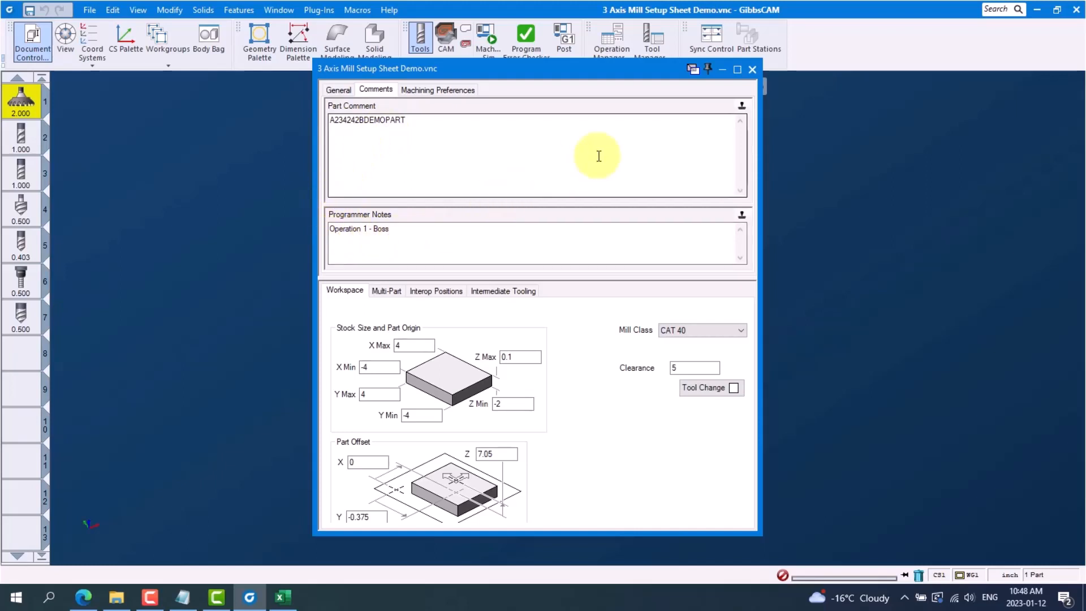
{"action": "left_click", "coordinate": [752, 69]}
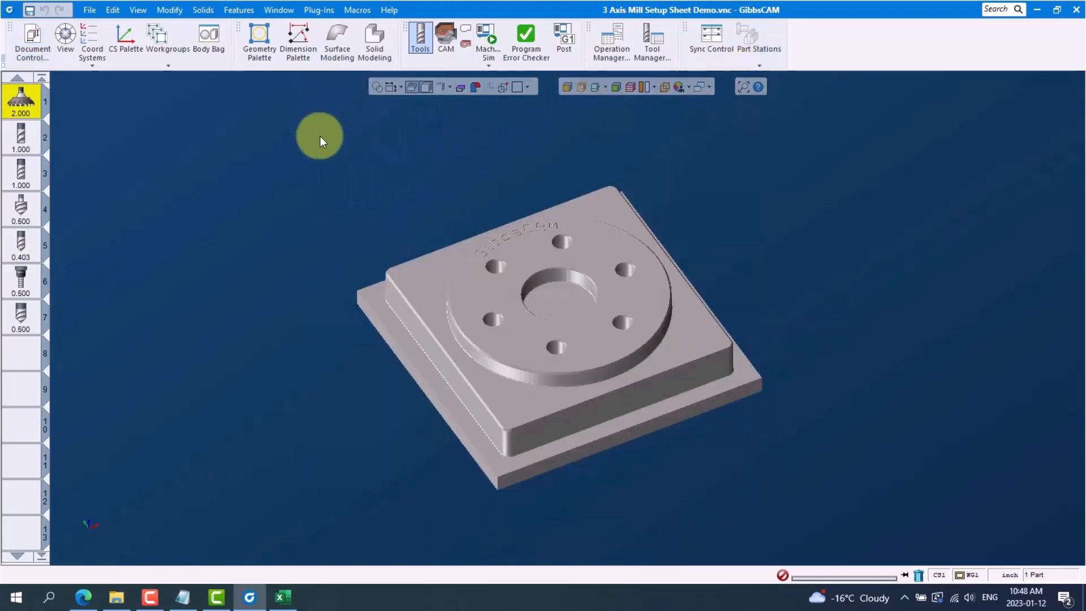
{"action": "double_click", "coordinate": [23, 110]}
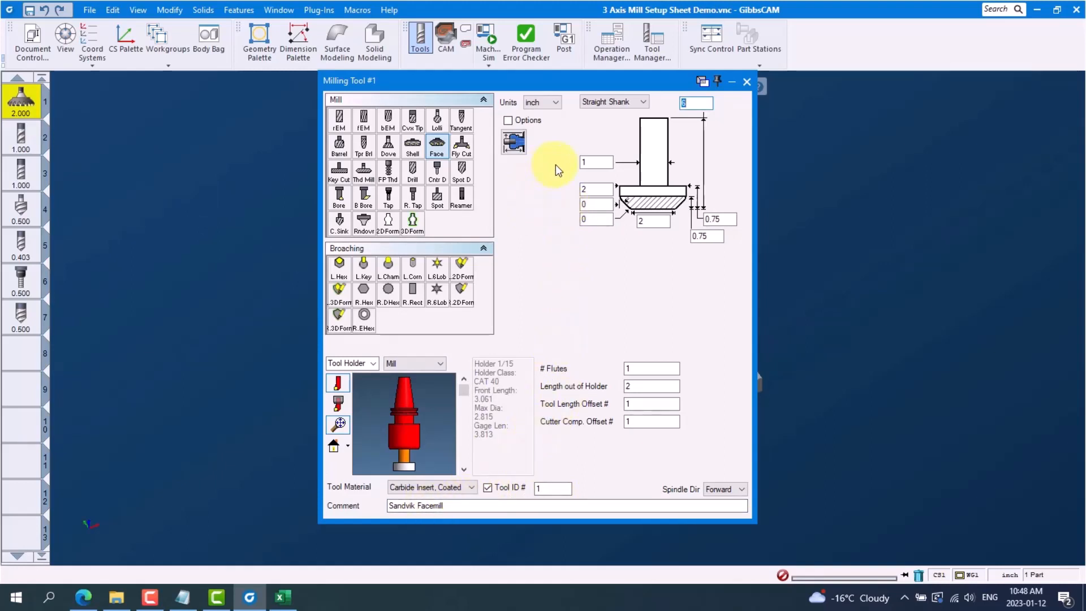
{"action": "left_click", "coordinate": [747, 82]}
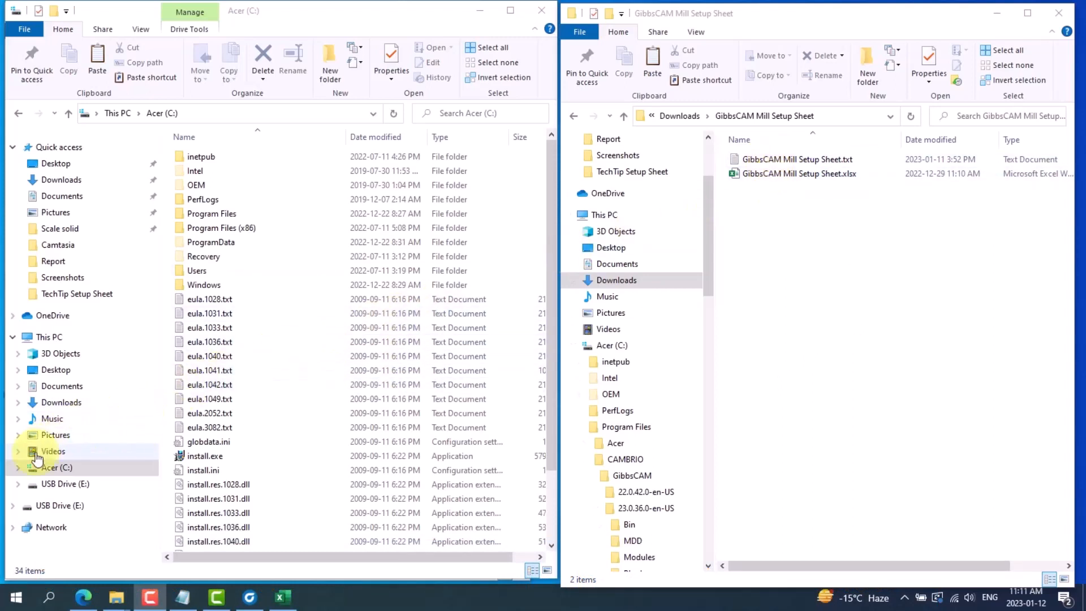
- In File Explorer, open the folder C:\Program Files\CAMBRIO\GibbsCAM\23.0.36.0-en-US\PlugIns\Data
{"action": "double_click", "coordinate": [51, 468]}
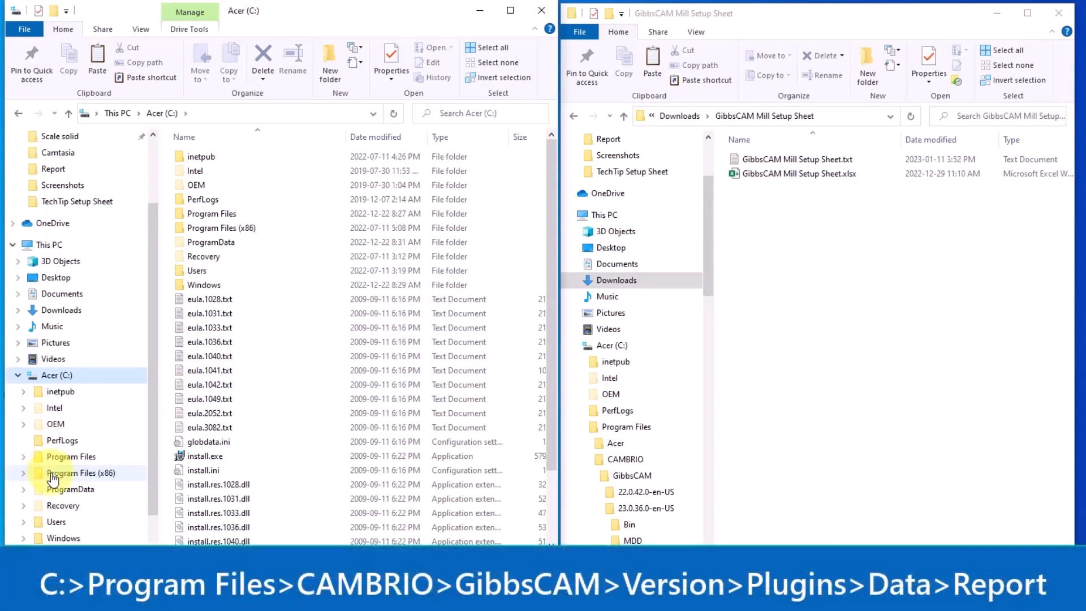
{"action": "double_click", "coordinate": [63, 457]}
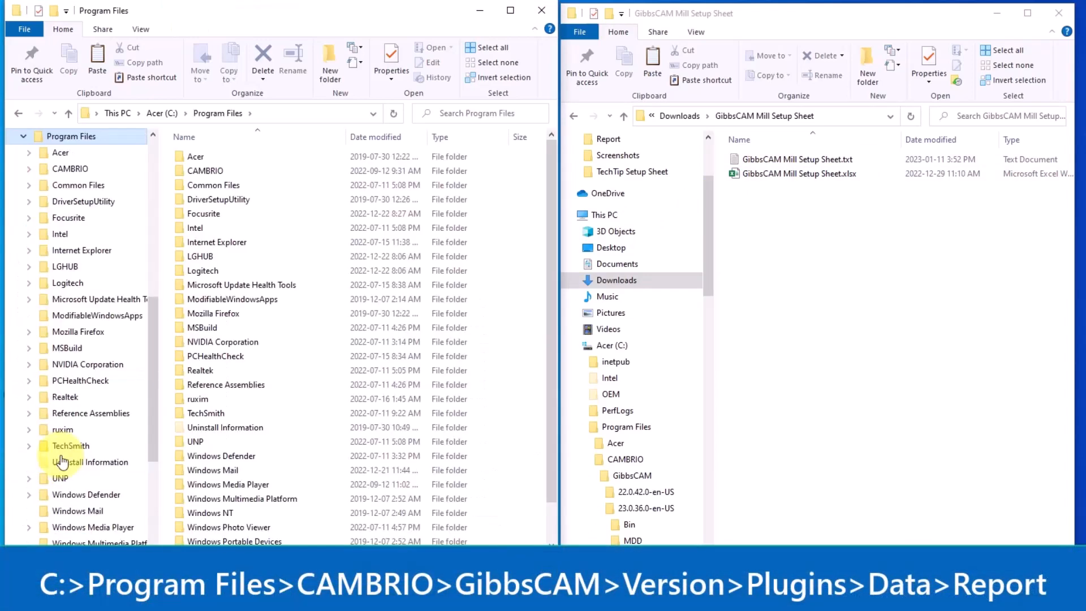
{"action": "left_click", "coordinate": [200, 171]}
{"action": "double_click", "coordinate": [200, 170]}
{"action": "double_click", "coordinate": [201, 156]}
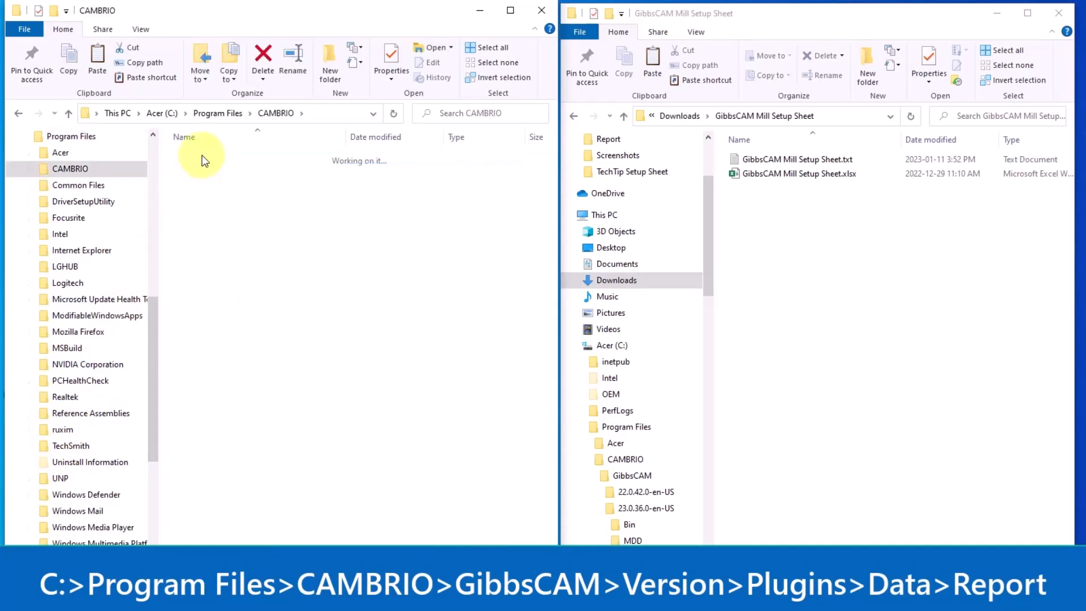
{"action": "double_click", "coordinate": [202, 171]}
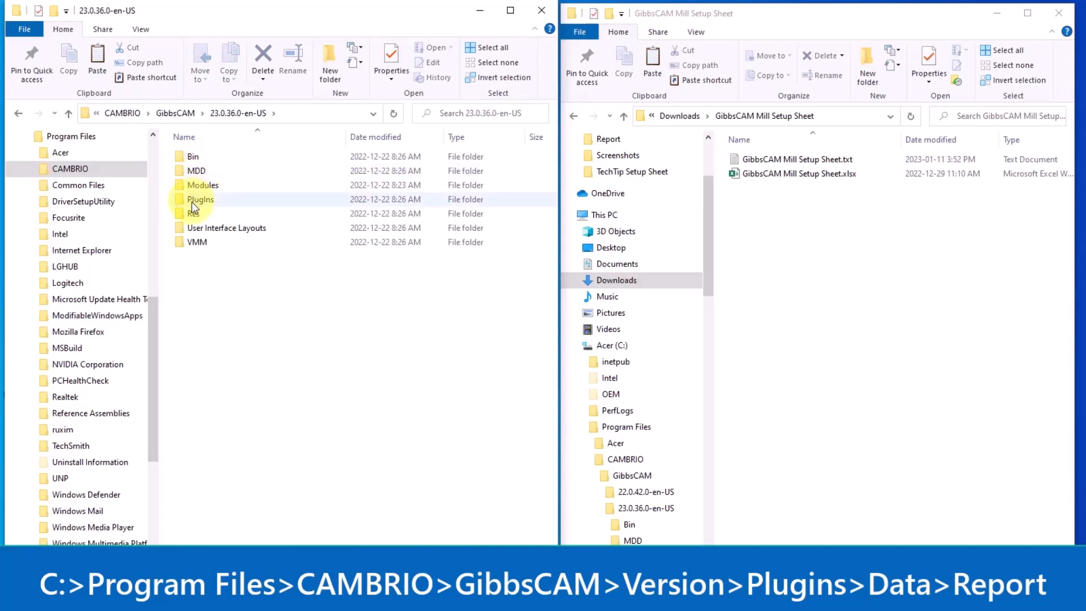
{"action": "double_click", "coordinate": [195, 201]}
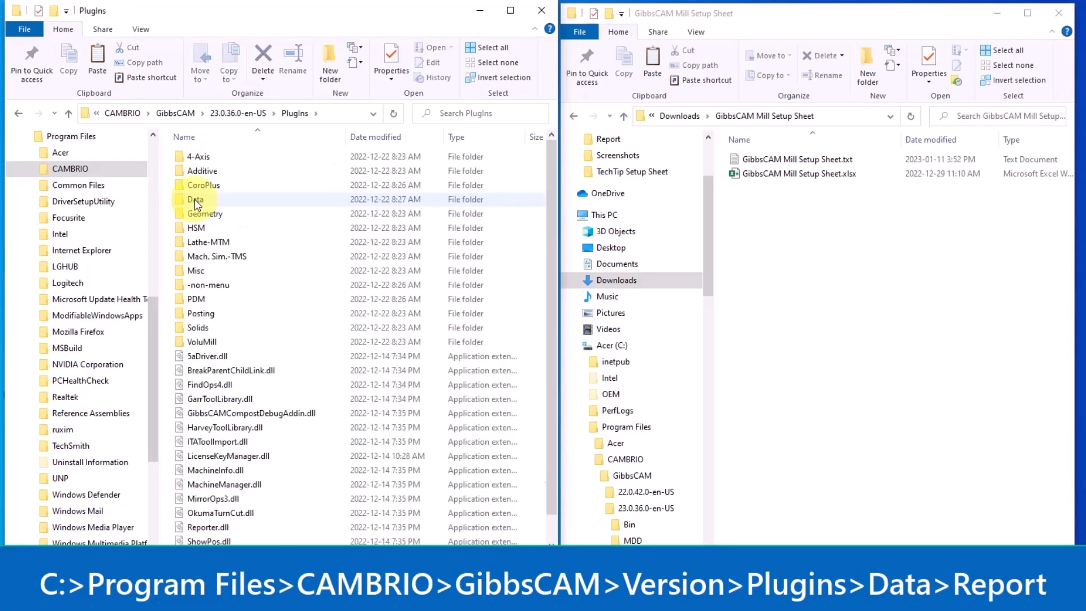
{"action": "double_click", "coordinate": [195, 201]}
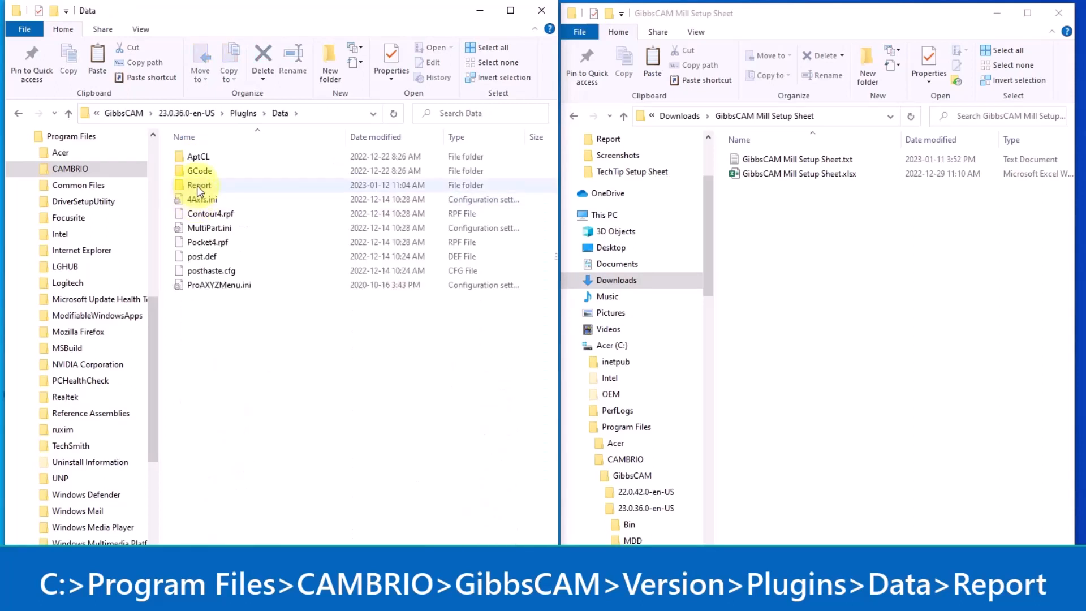
- Move GibbsCAM Mill Setup Sheet.txt and GibbsCAM Mill Setup Sheet.xlsx from Downloads into the Report folder, granting administrator permission for both
{"action": "left_click_drag", "start_coordinate": [196, 185], "coordinate": [788, 274]}
{"action": "left_click", "coordinate": [771, 174]}
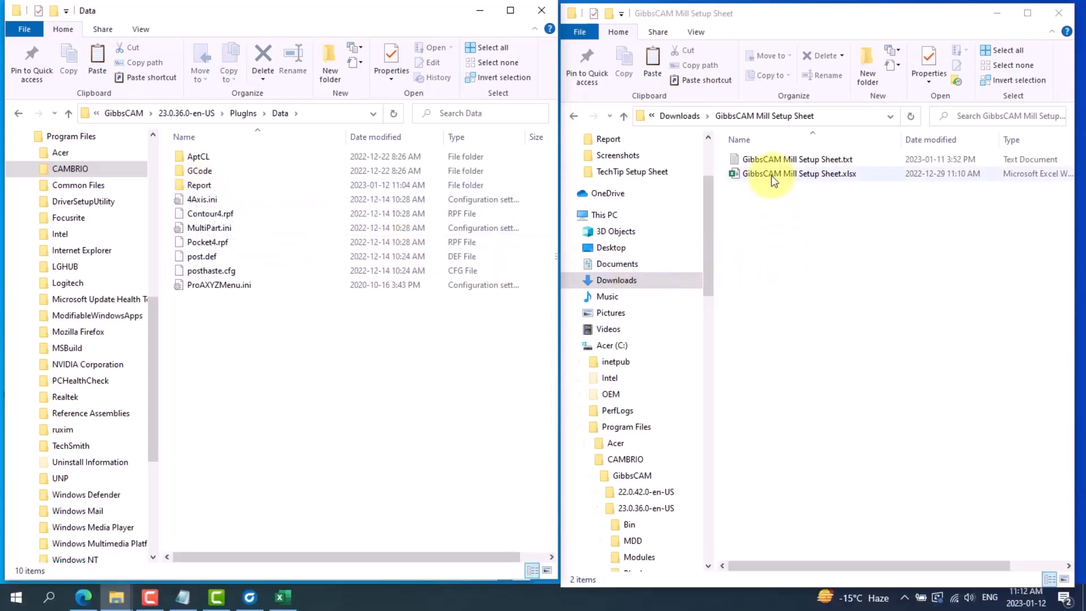
{"action": "left_click", "coordinate": [769, 160], "text": "ctrl"}
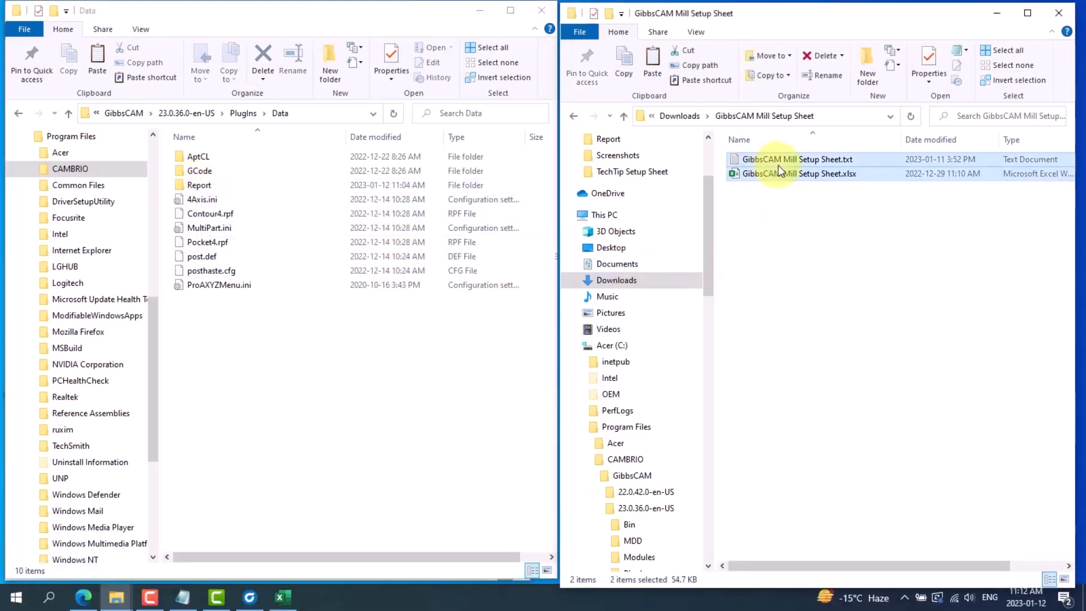
{"action": "left_click_drag", "start_coordinate": [769, 161], "coordinate": [195, 185]}
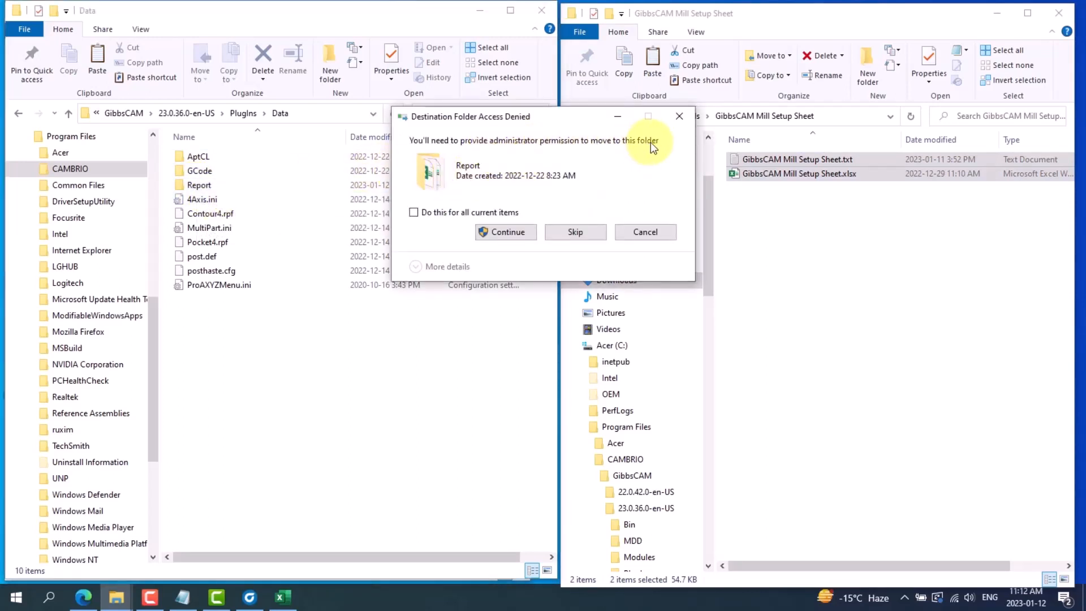
{"action": "left_click", "coordinate": [498, 234]}
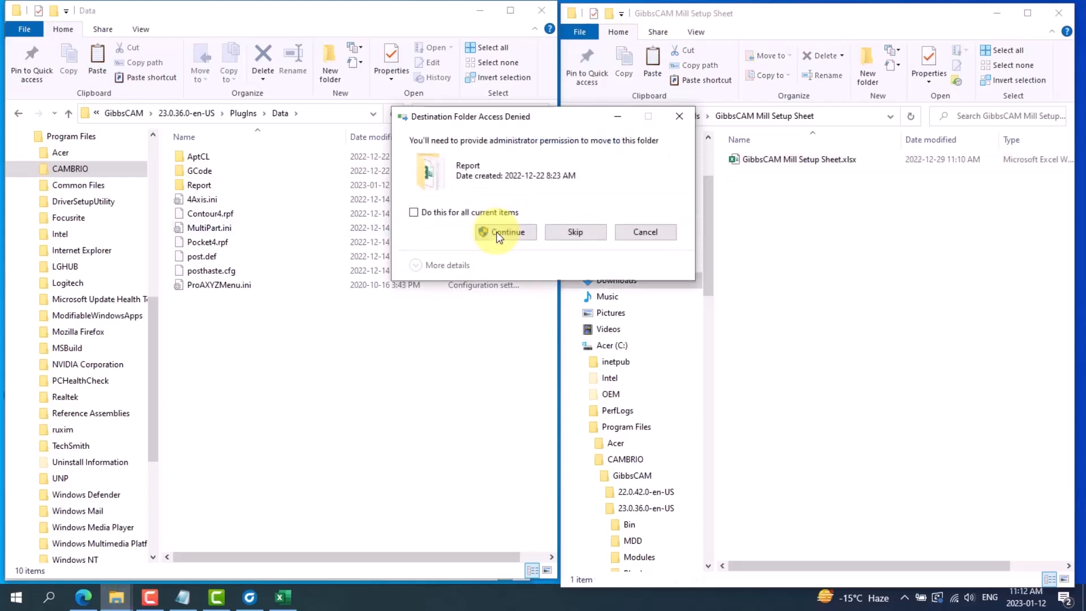
{"action": "left_click", "coordinate": [500, 233]}
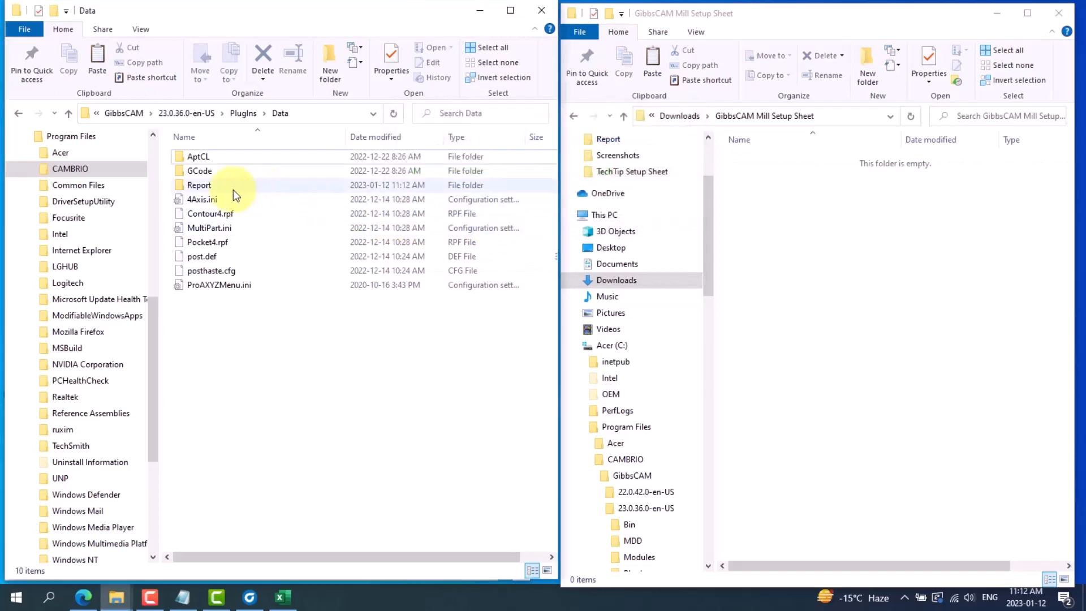
- Move GibbsCAM Mill Setup Sheet.xlsx from the Report folder to the desktop and open it
{"action": "left_click", "coordinate": [208, 187]}
{"action": "double_click", "coordinate": [209, 185]}
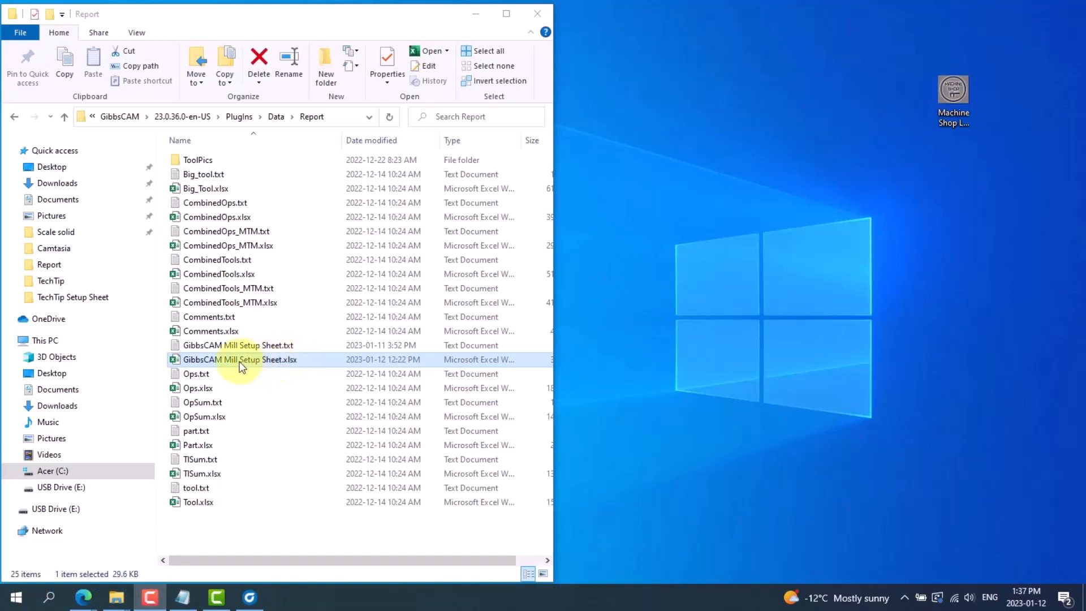
{"action": "left_click_drag", "start_coordinate": [242, 368], "coordinate": [736, 337]}
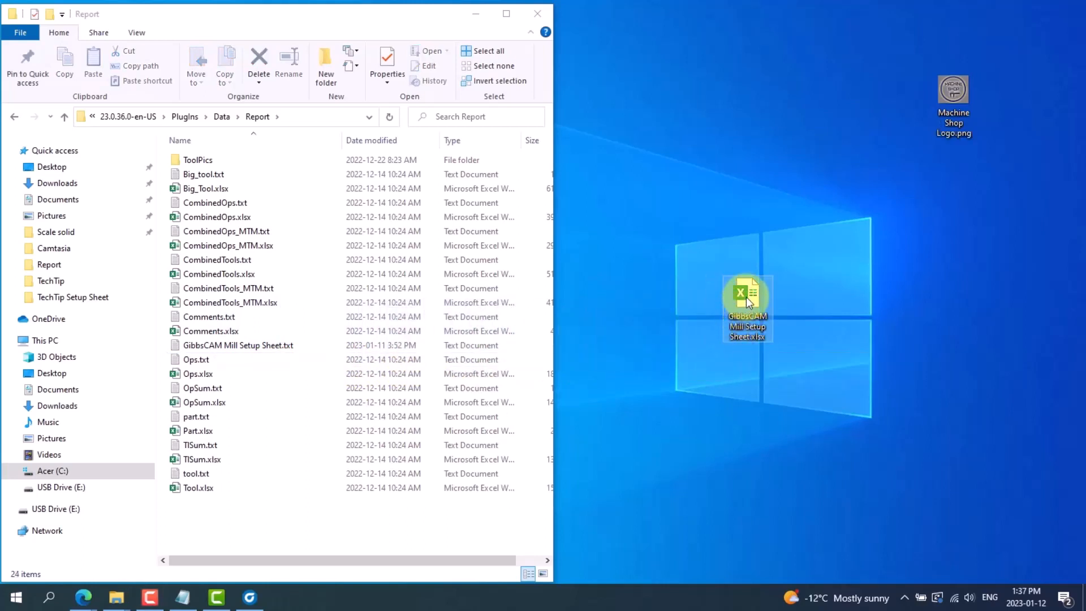
{"action": "double_click", "coordinate": [747, 300]}
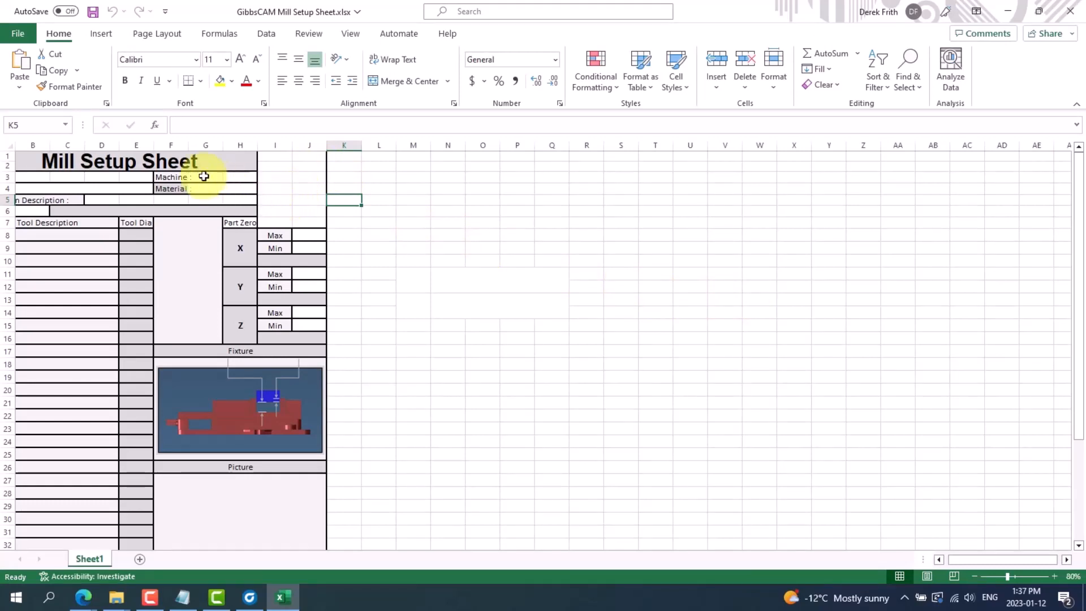
- Insert the picture Machine Shop Logo.png from the desktop into the setup sheet
{"action": "left_click", "coordinate": [108, 35]}
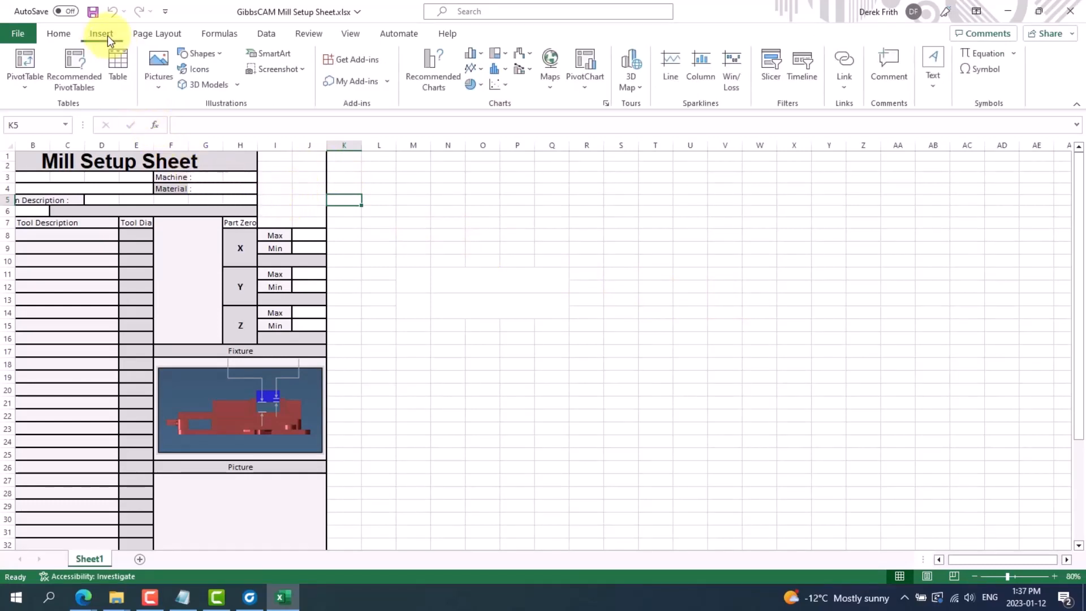
{"action": "left_click", "coordinate": [163, 68]}
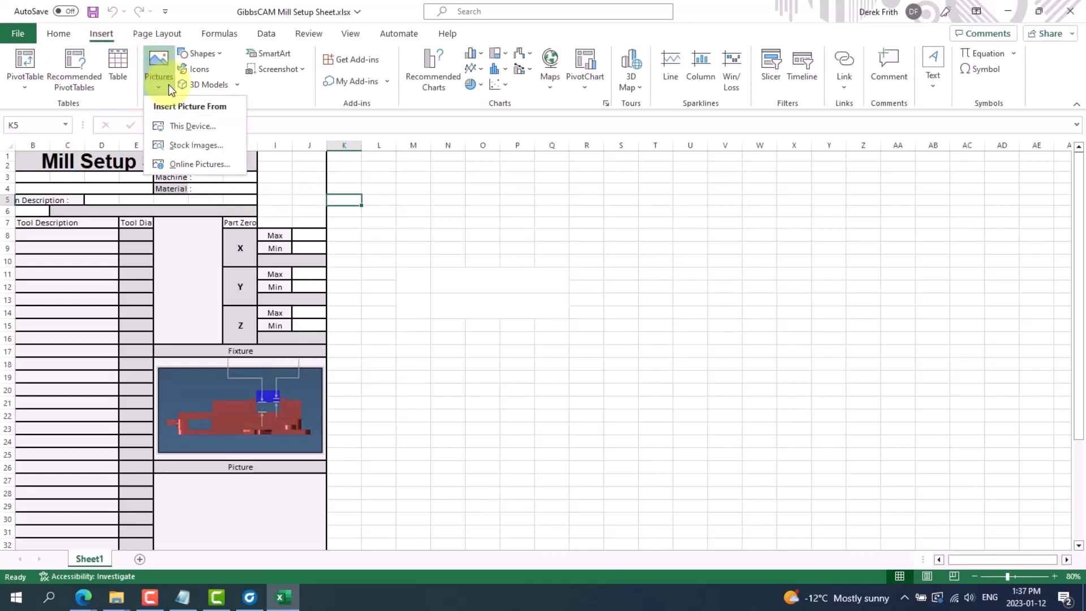
{"action": "left_click", "coordinate": [182, 127]}
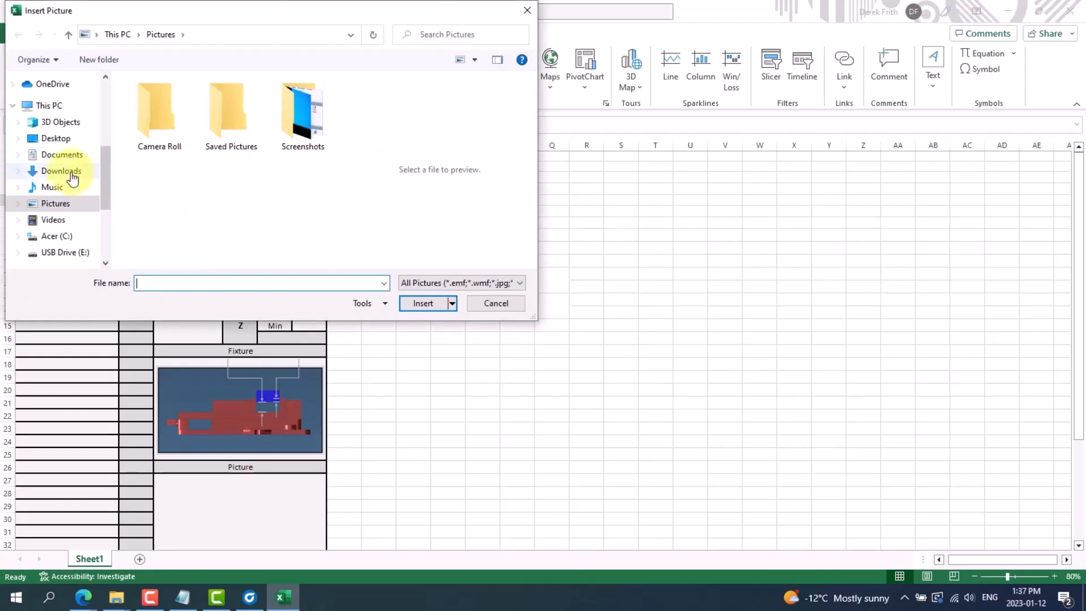
{"action": "left_click", "coordinate": [57, 140]}
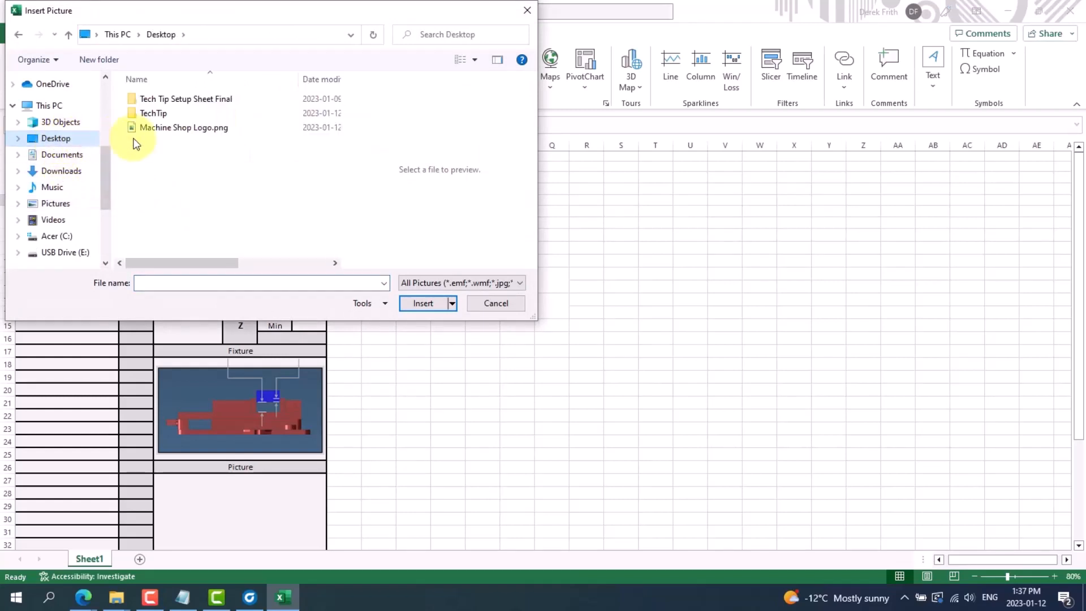
{"action": "left_click", "coordinate": [182, 130]}
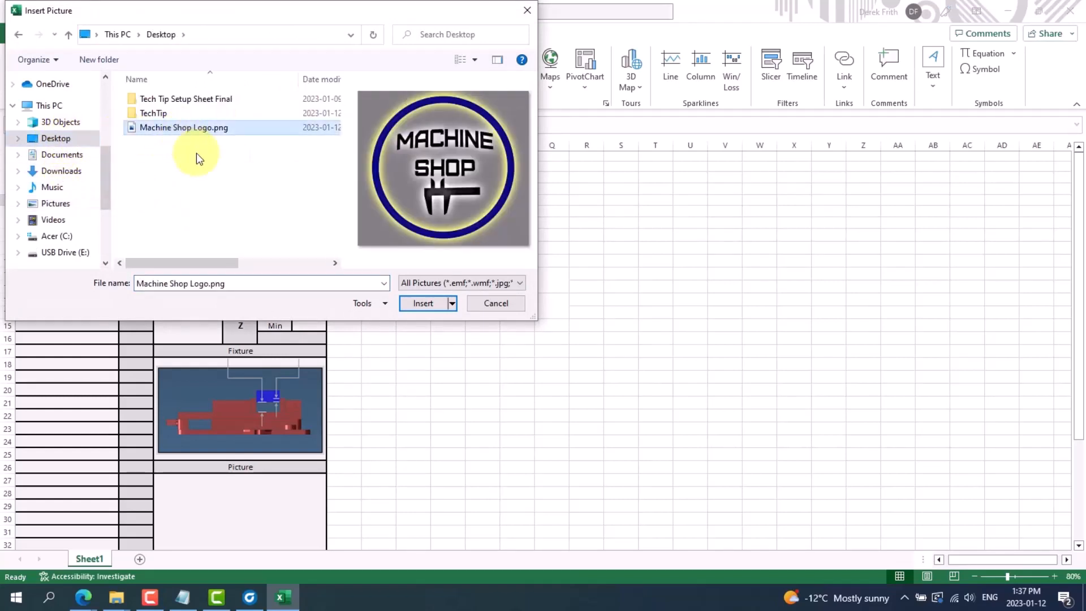
{"action": "left_click", "coordinate": [421, 305]}
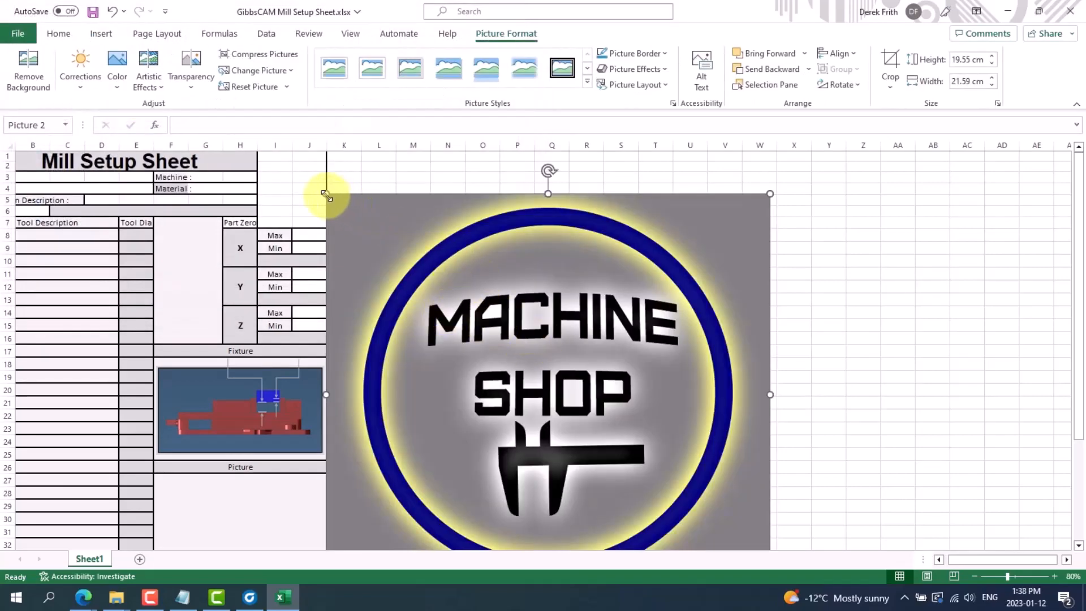
- Shrink the logo to about 2.88 cm high by 3.18 cm wide and place it in the blank area beside the sheet title
{"action": "left_click_drag", "start_coordinate": [326, 196], "coordinate": [573, 462]}
{"action": "left_click_drag", "start_coordinate": [702, 537], "coordinate": [382, 331]}
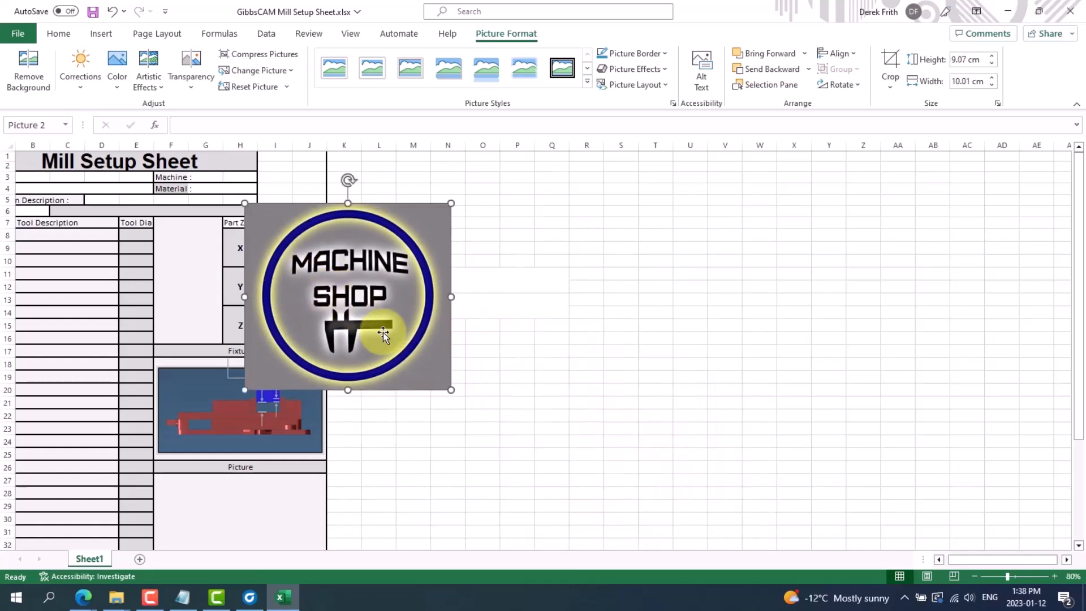
{"action": "left_click_drag", "start_coordinate": [452, 391], "coordinate": [292, 190]}
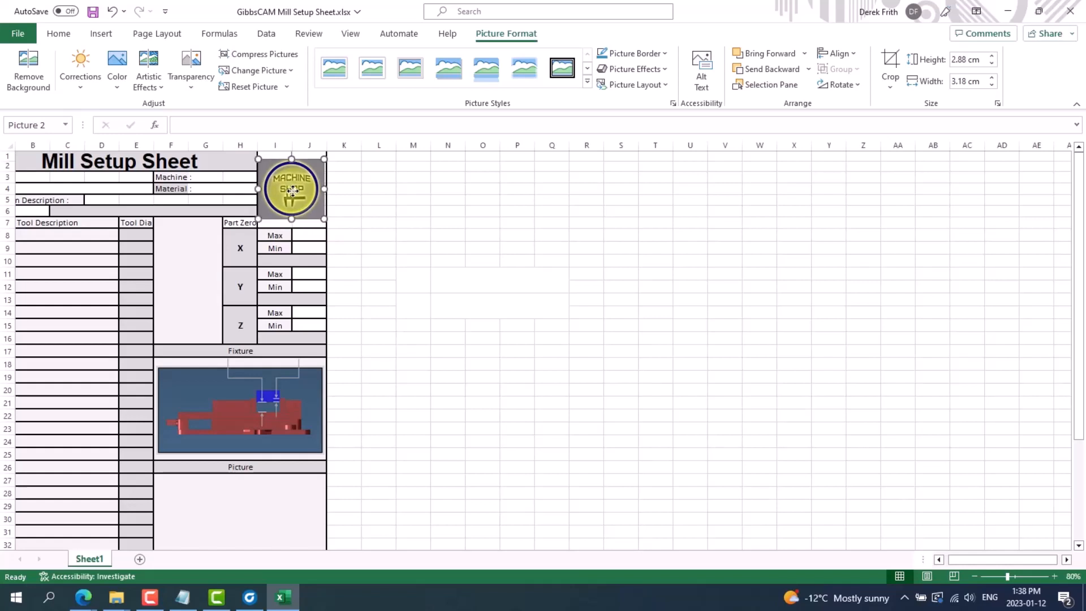
{"action": "left_click", "coordinate": [360, 244]}
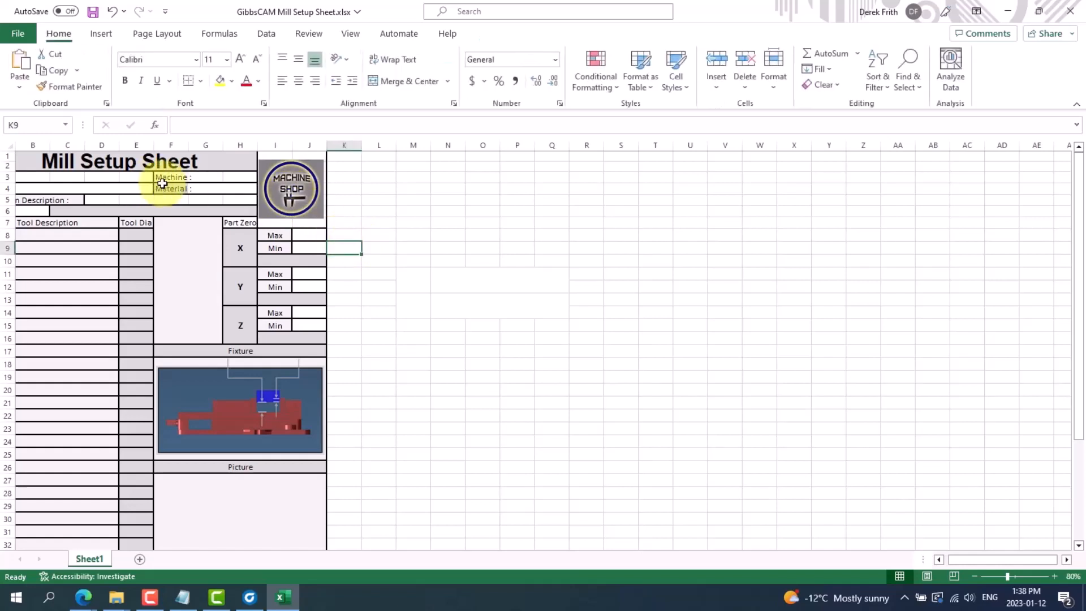
- Save the setup sheet workbook and close it
{"action": "left_click", "coordinate": [17, 33]}
{"action": "left_click", "coordinate": [40, 187]}
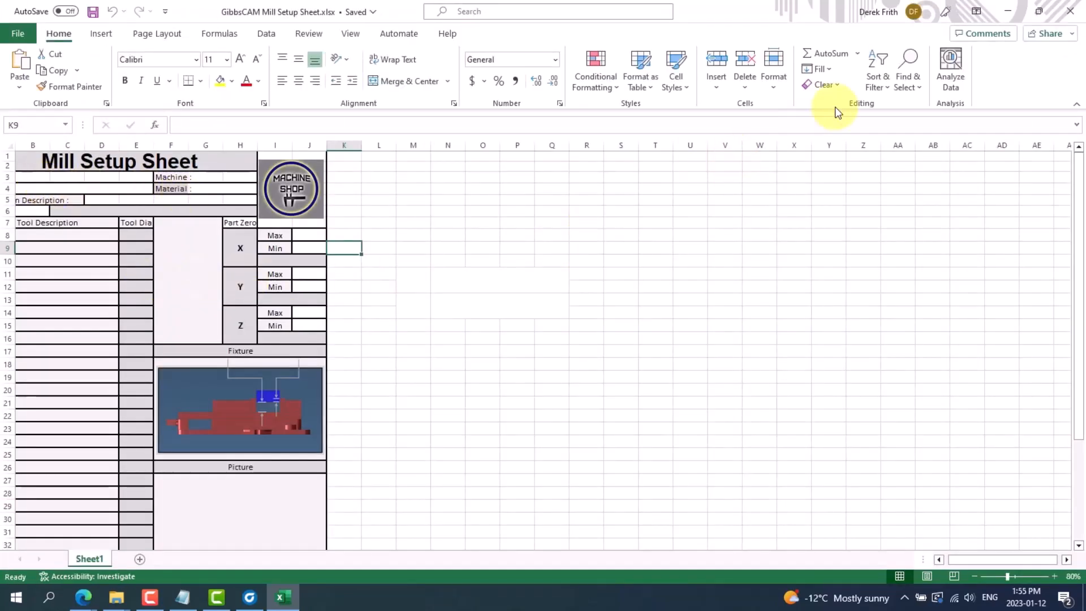
{"action": "left_click", "coordinate": [1063, 17]}
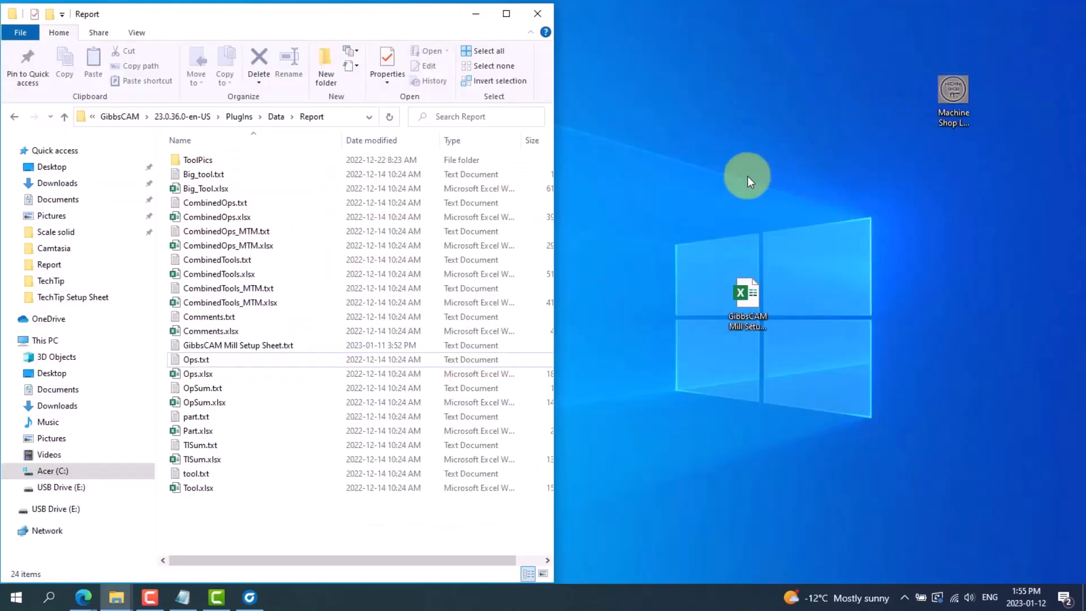
- Move GibbsCAM Mill Setup Sheet.xlsx from the desktop back into the Report folder, granting administrator permission
{"action": "left_click_drag", "start_coordinate": [752, 305], "coordinate": [738, 306]}
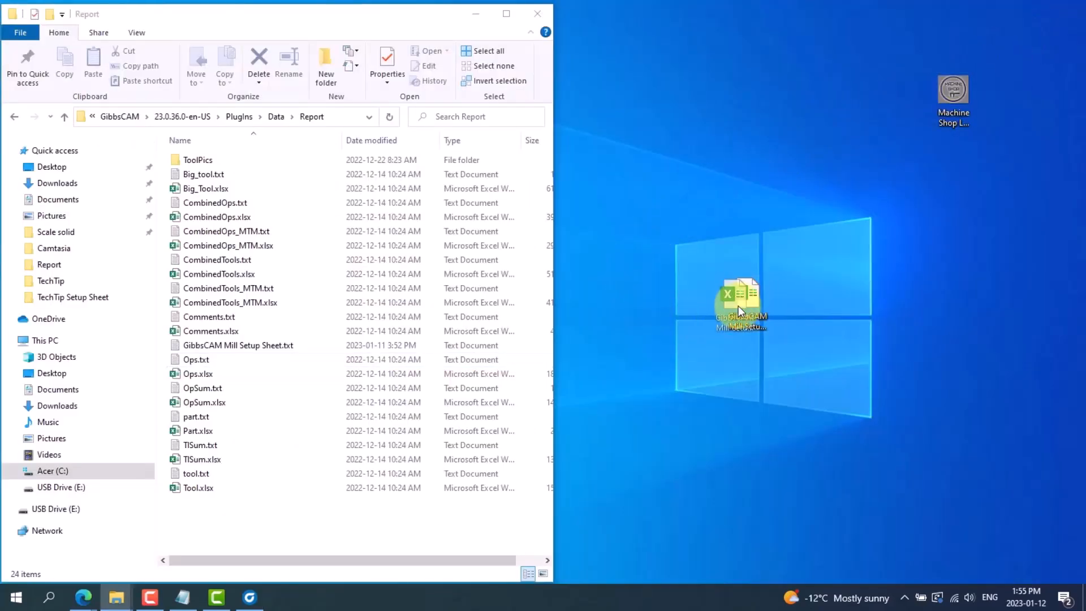
{"action": "left_click_drag", "start_coordinate": [603, 257], "coordinate": [243, 360]}
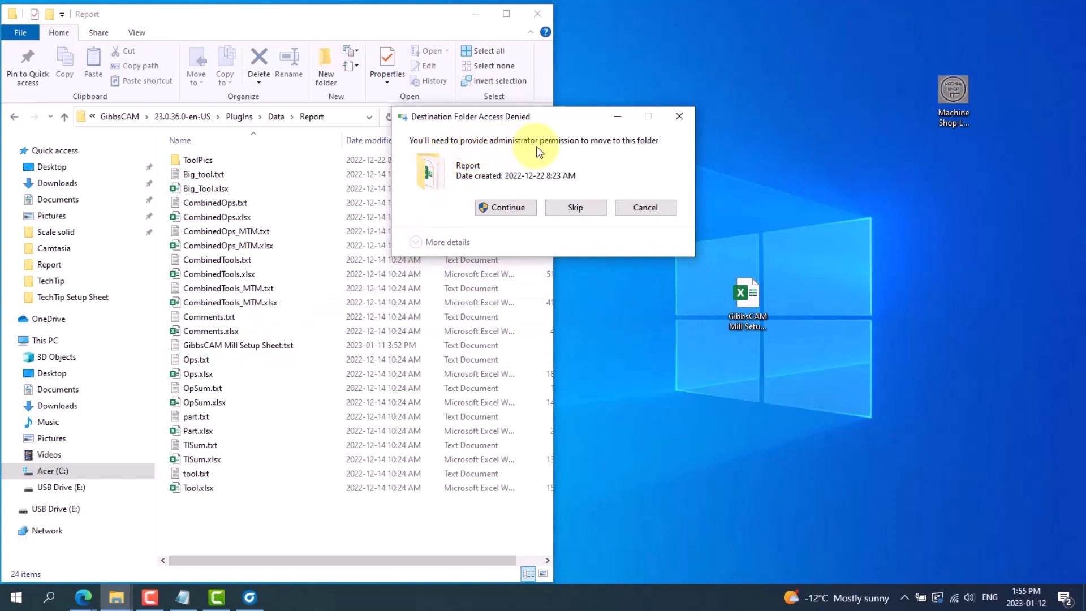
{"action": "left_click", "coordinate": [515, 203]}
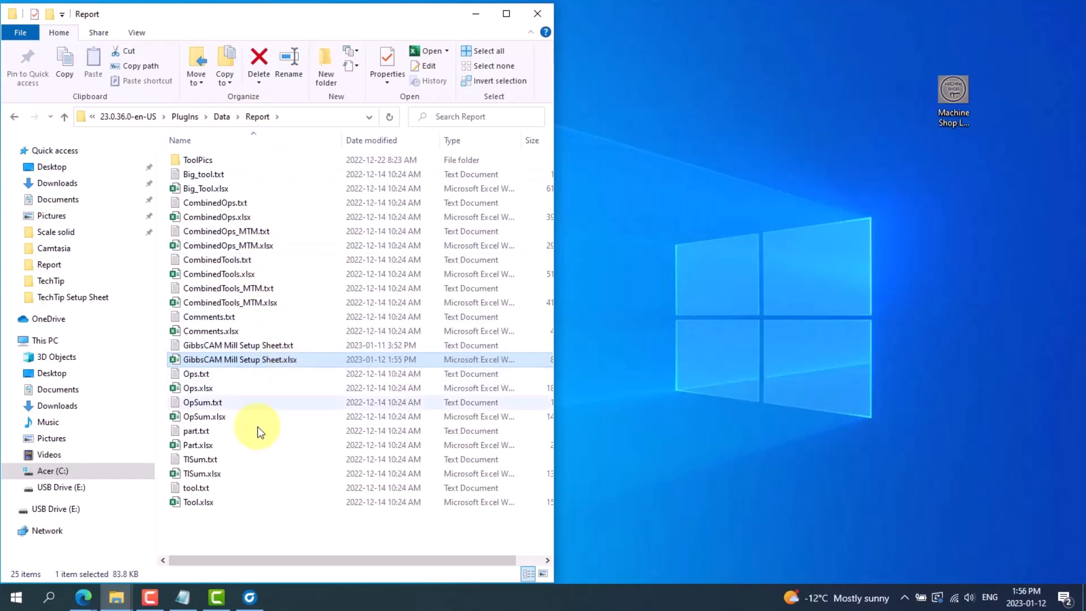
- Switch to GibbsCAM with the 3 Axis Mill Setup Sheet Demo part and launch the Reporter plug-in
{"action": "left_click", "coordinate": [249, 596]}
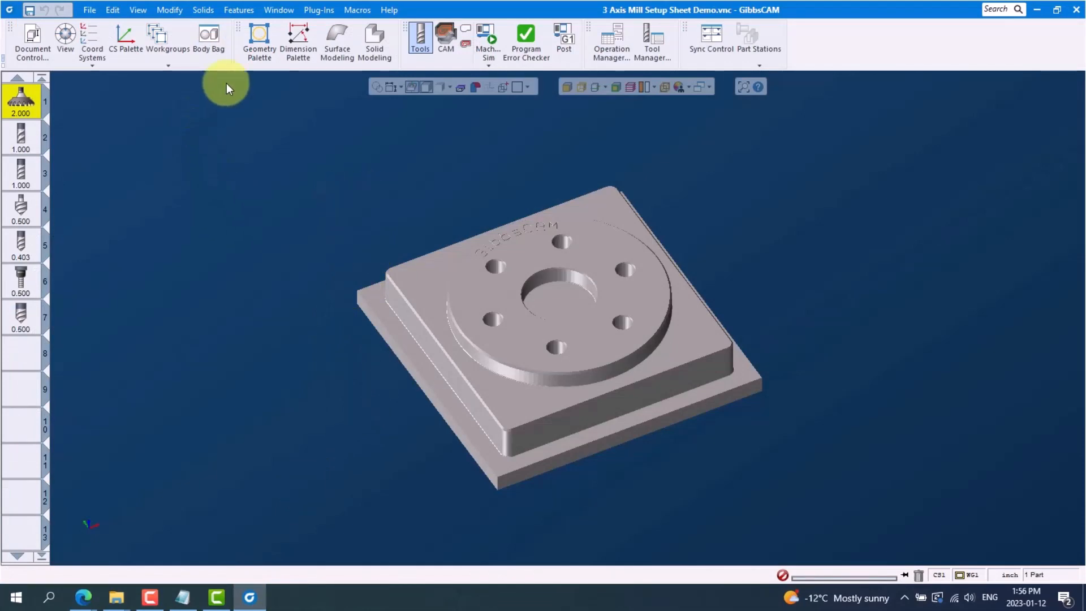
{"action": "left_click", "coordinate": [319, 9]}
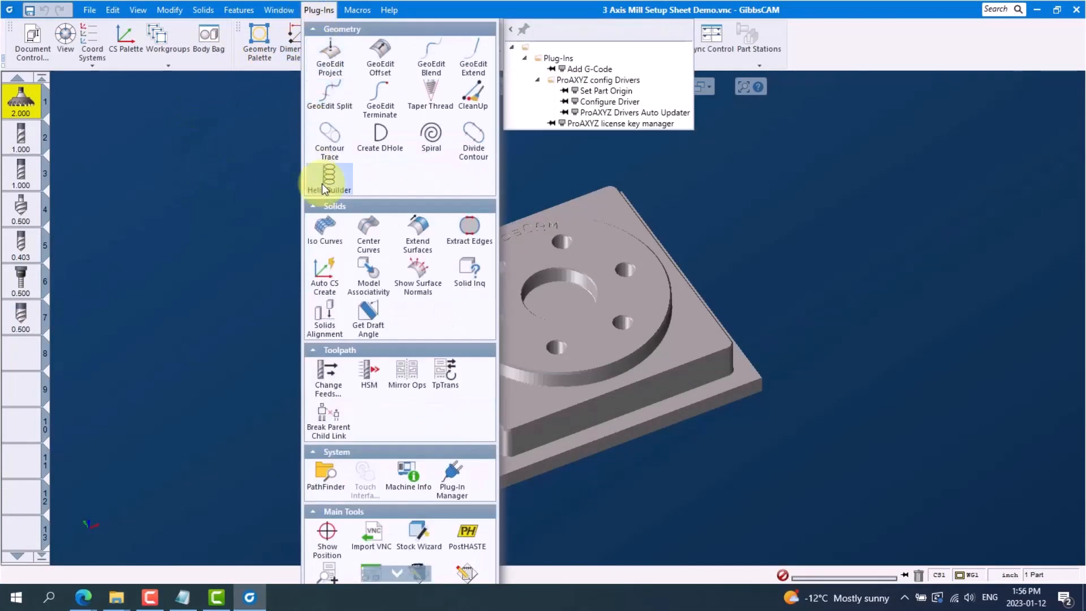
{"action": "left_click", "coordinate": [397, 573]}
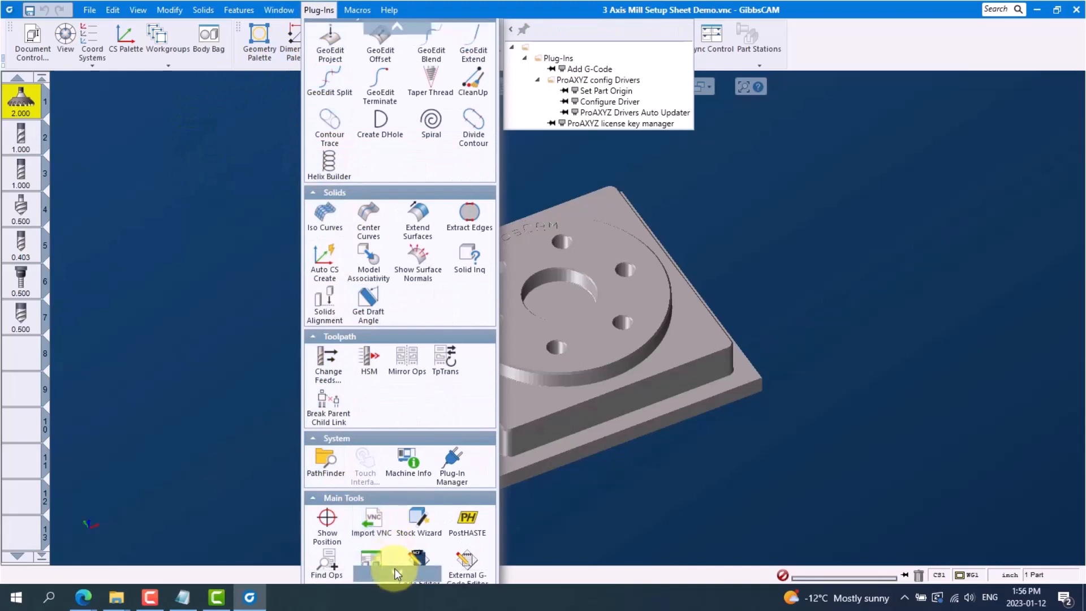
{"action": "left_click", "coordinate": [372, 488]}
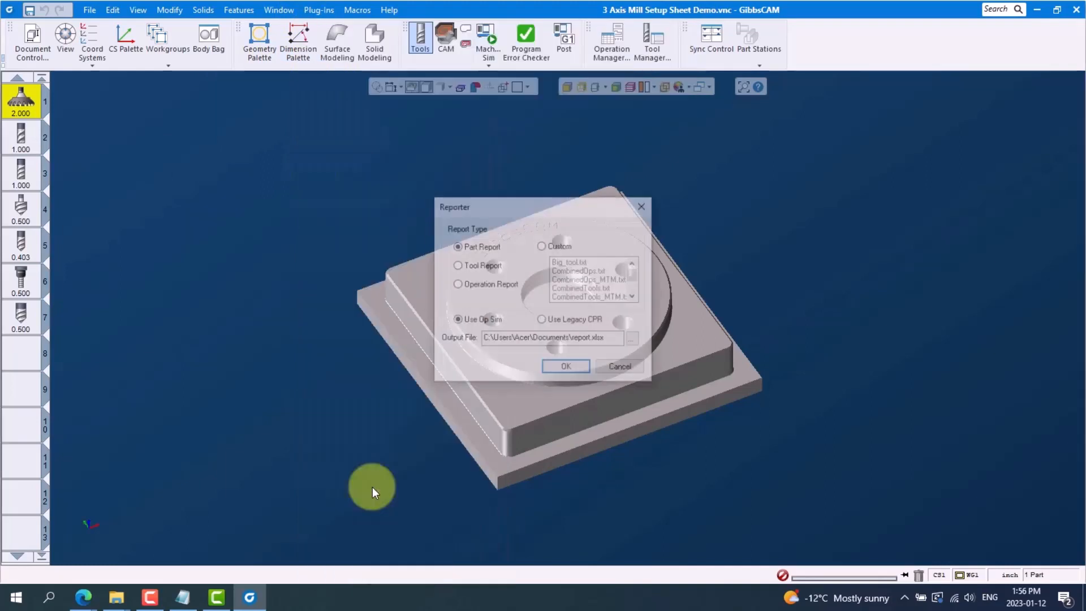
- Generate a custom report from the GibbsCAM Mill Setup Sheet template
{"action": "left_click", "coordinate": [541, 247]}
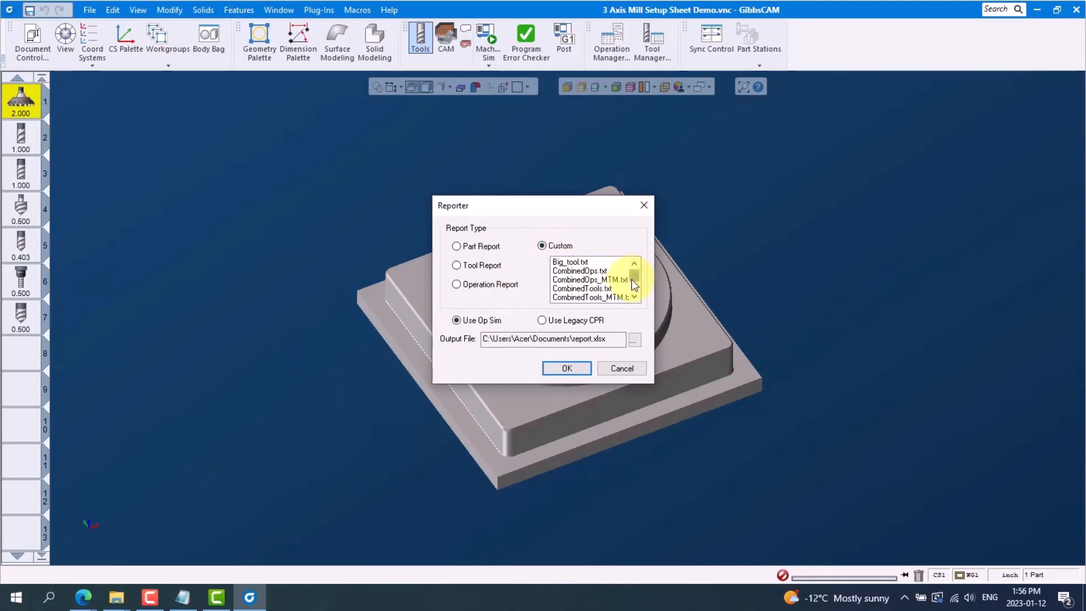
{"action": "left_click_drag", "start_coordinate": [634, 284], "coordinate": [634, 291]}
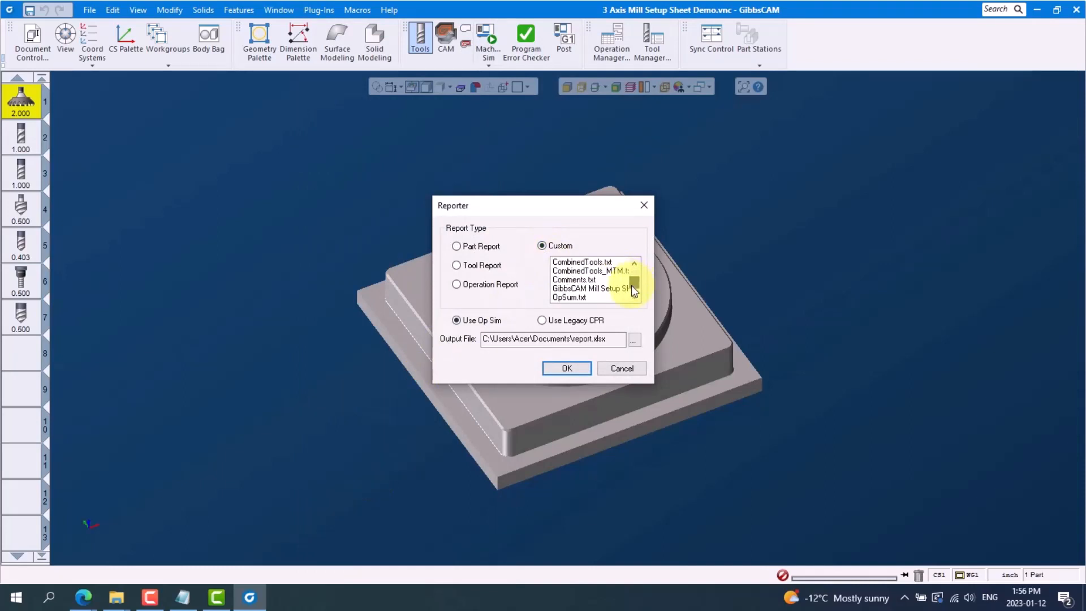
{"action": "left_click", "coordinate": [584, 288]}
{"action": "left_click", "coordinate": [565, 364]}
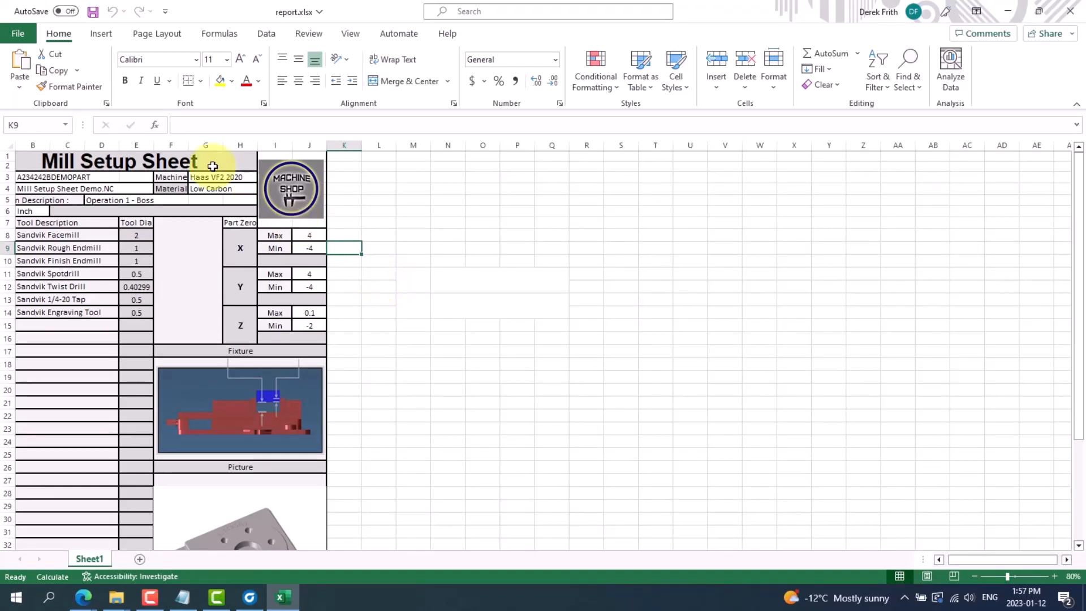
- Bring up the print settings for the generated setup sheet report.xlsx
{"action": "left_click", "coordinate": [26, 33]}
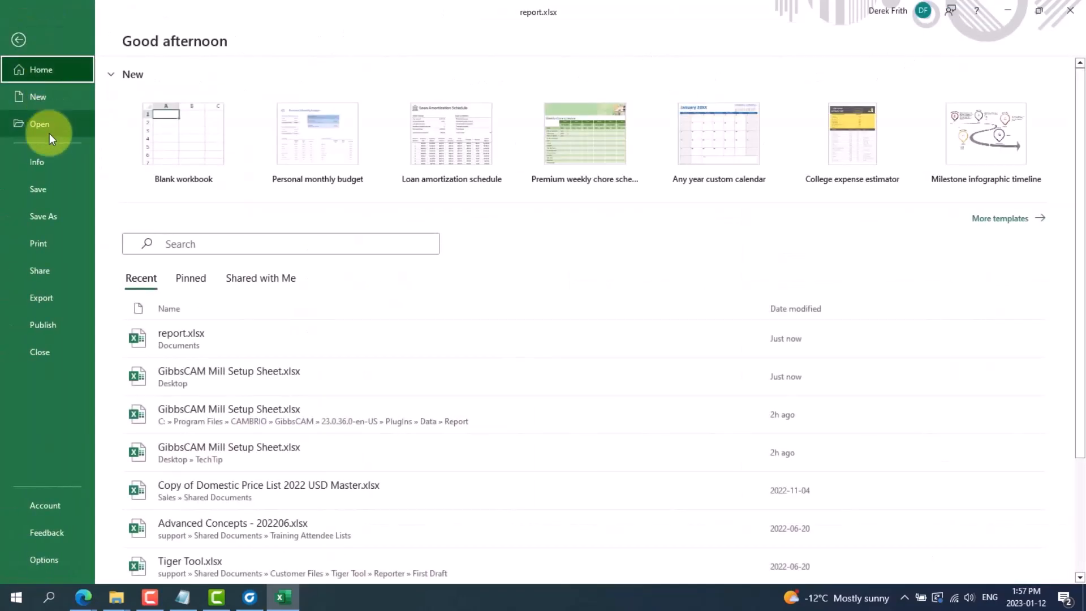
{"action": "left_click", "coordinate": [47, 245]}
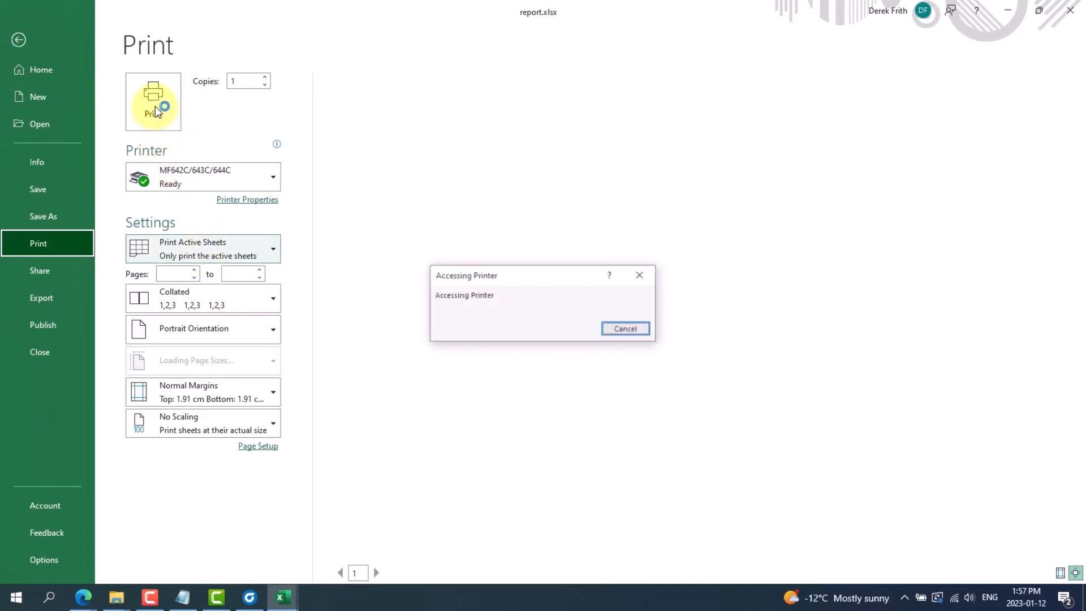